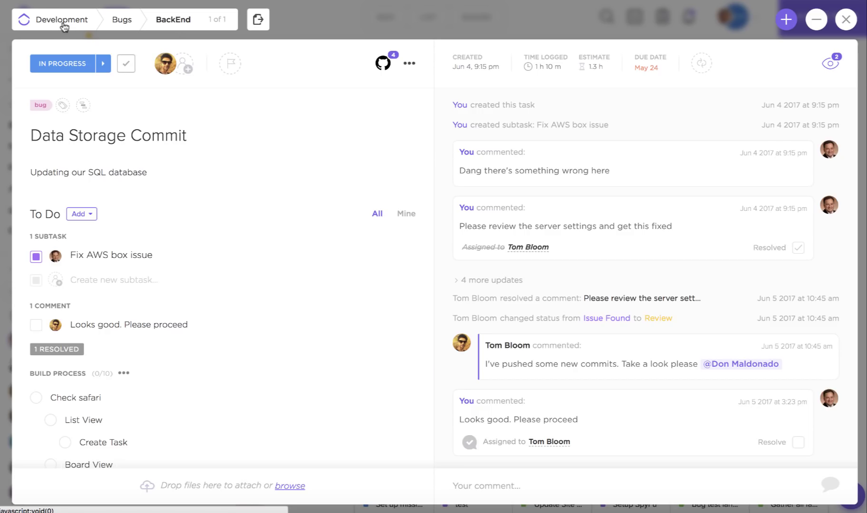
Glance at the Move task destinations, then open the IN PROGRESS status dropdown.
{"action": "left_click", "coordinate": [258, 19]}
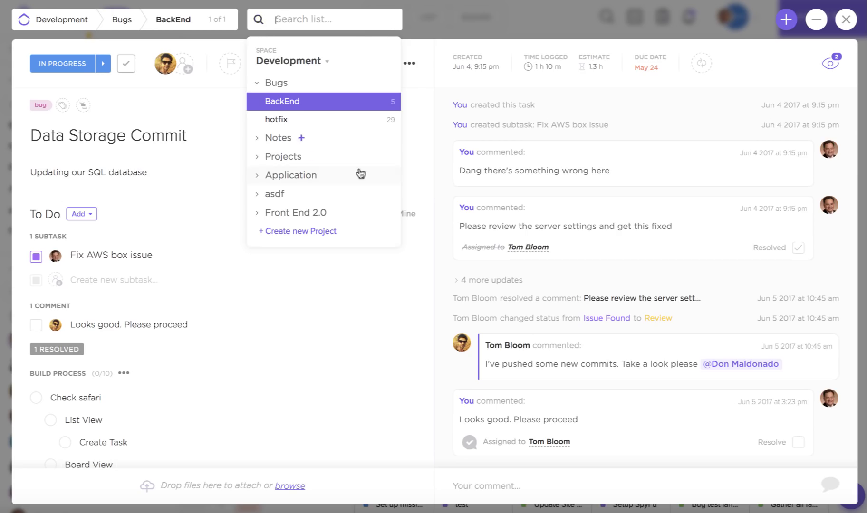
{"action": "left_click", "coordinate": [210, 201]}
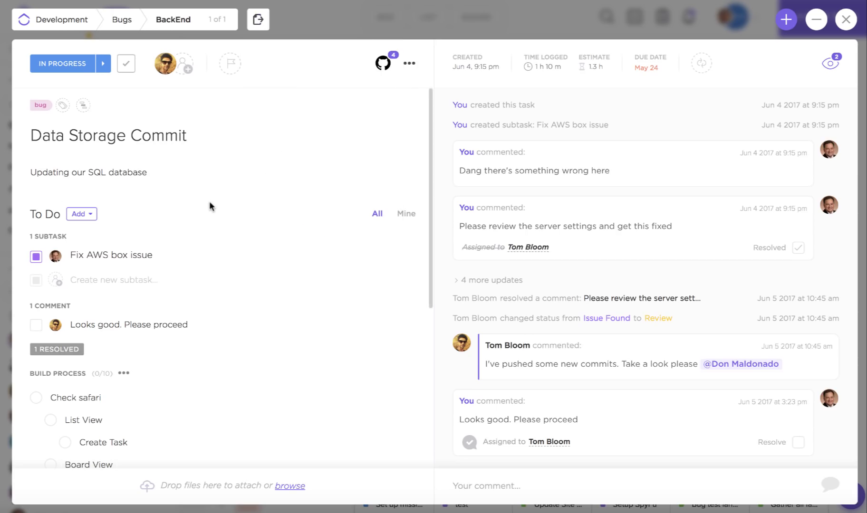
{"action": "left_click", "coordinate": [72, 68]}
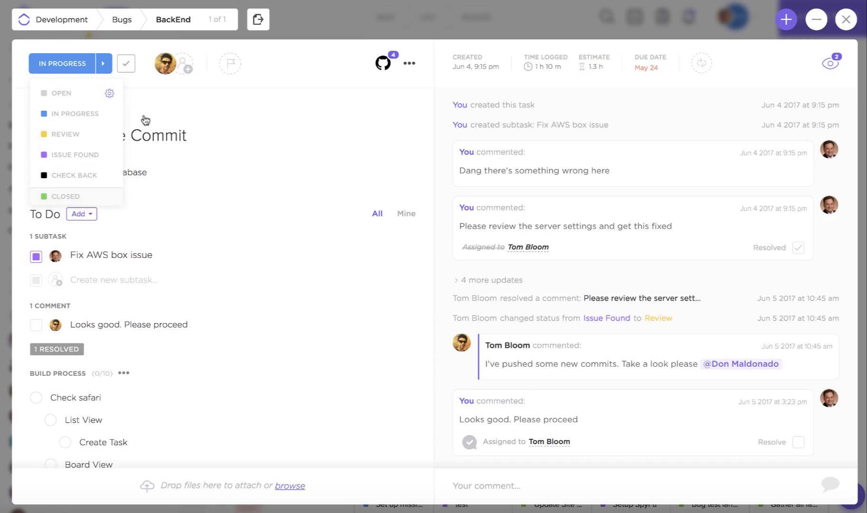
{"action": "left_click", "coordinate": [206, 107]}
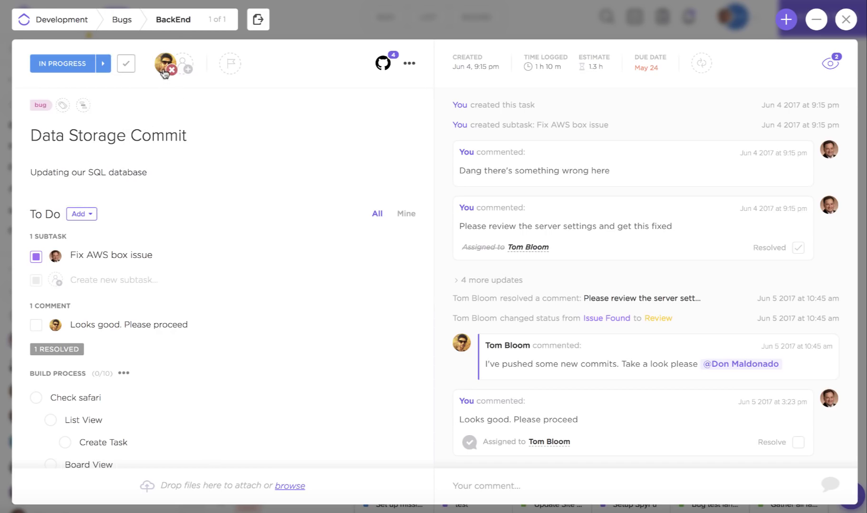
{"action": "left_click", "coordinate": [190, 68]}
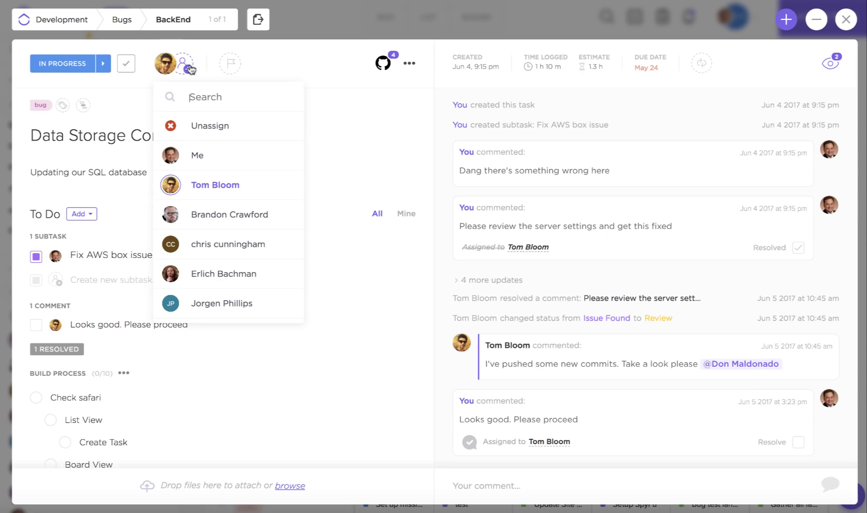
{"action": "left_click", "coordinate": [222, 164]}
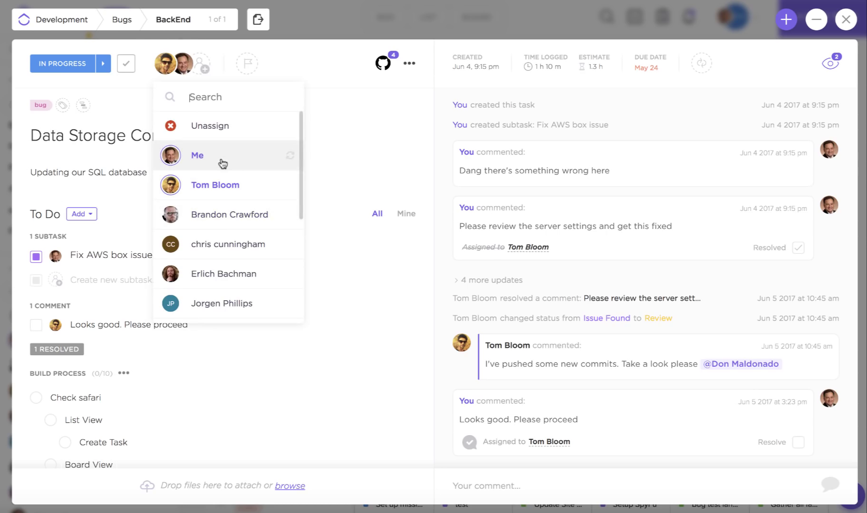
{"action": "scroll", "coordinate": [119, 237], "scroll_direction": "down", "scroll_amount": 5}
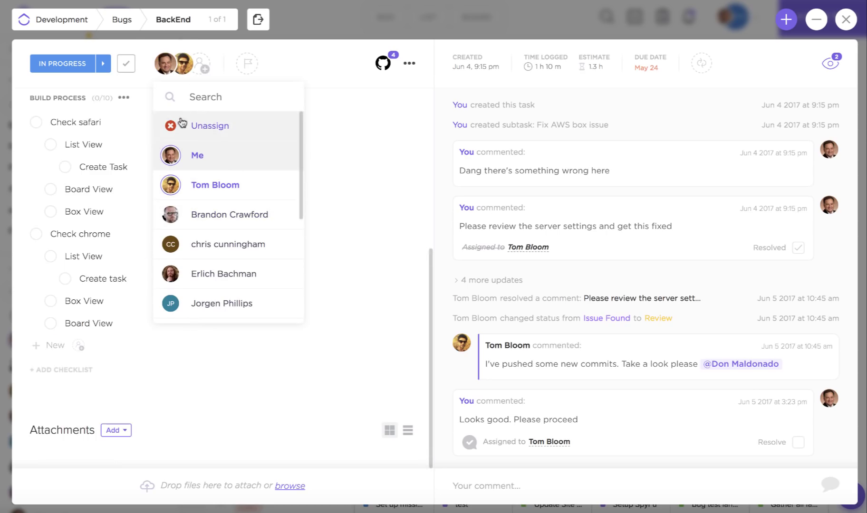
{"action": "left_click", "coordinate": [171, 70]}
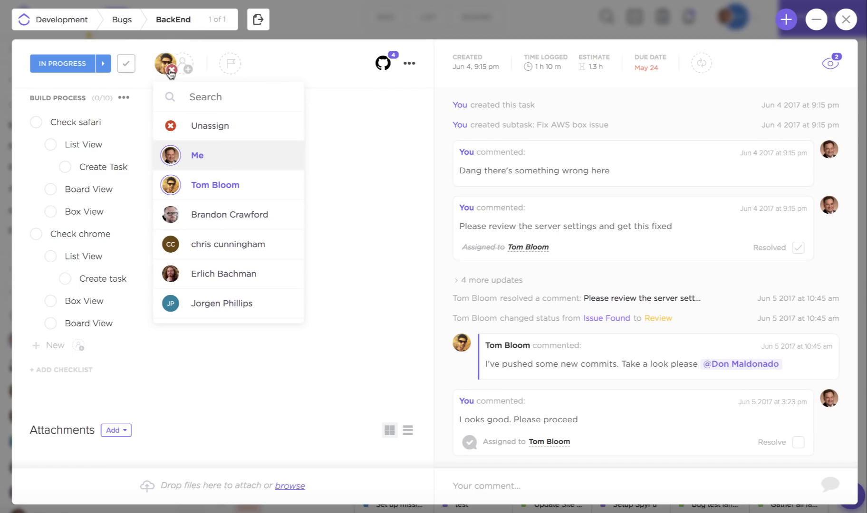
{"action": "left_click", "coordinate": [290, 79]}
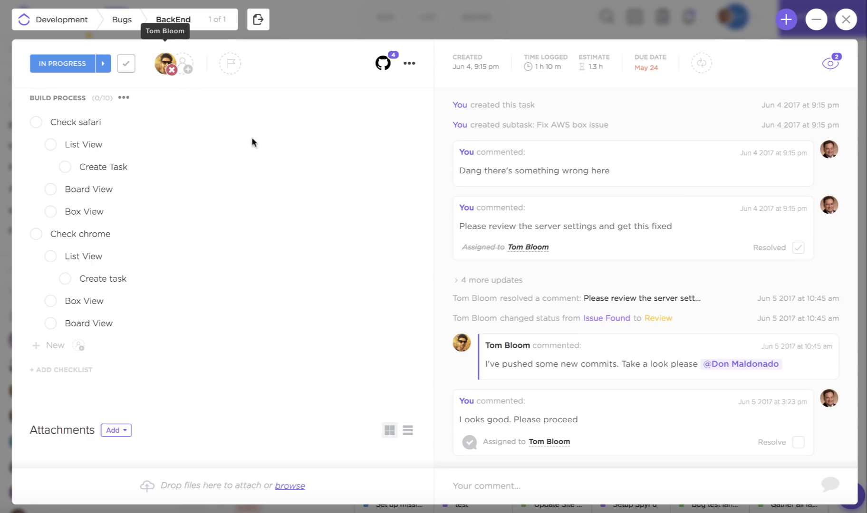
Set the Data Storage Commit task's priority to High.
{"action": "left_click", "coordinate": [236, 70]}
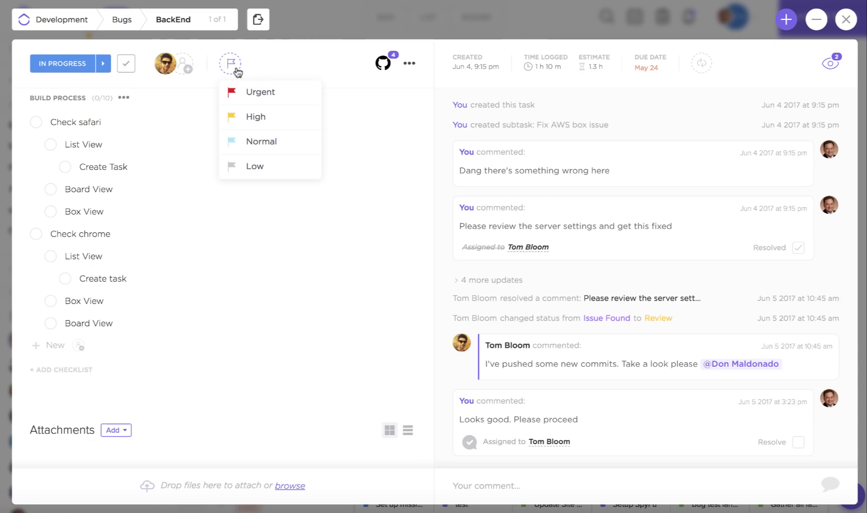
{"action": "left_click", "coordinate": [278, 117]}
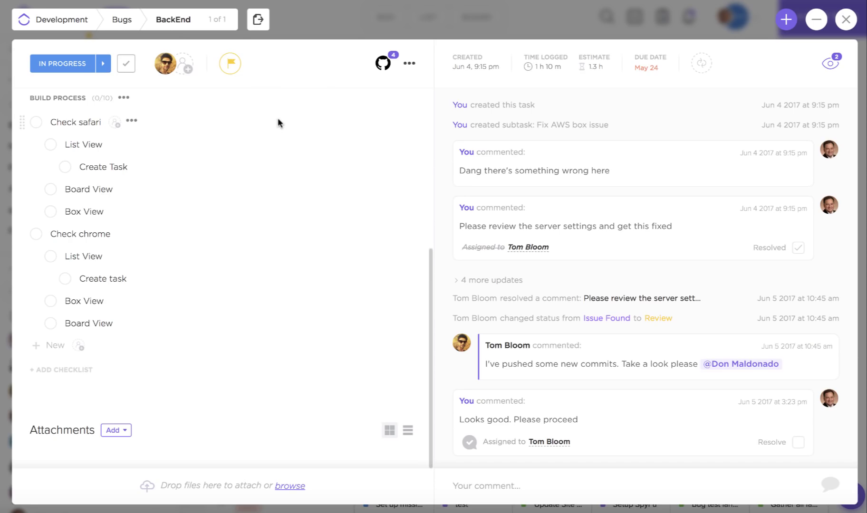
{"action": "scroll", "coordinate": [278, 123], "scroll_direction": "up", "scroll_amount": 5}
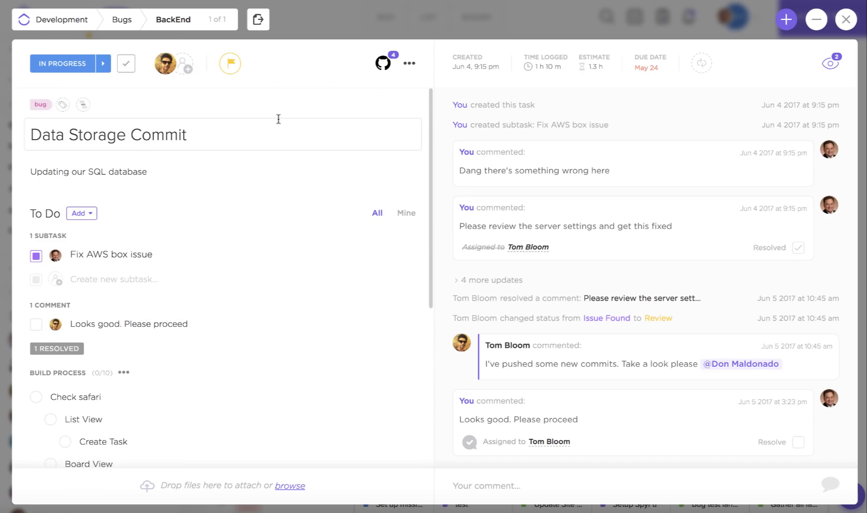
{"action": "left_click", "coordinate": [412, 64]}
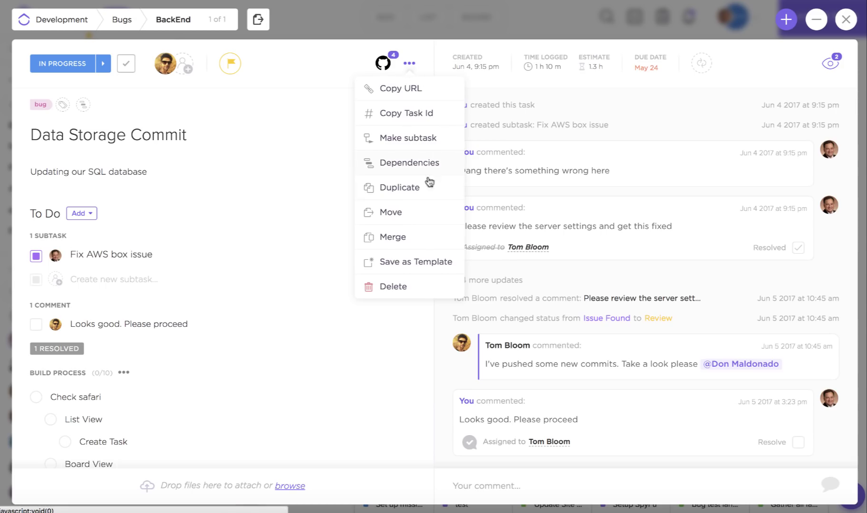
{"action": "left_click", "coordinate": [403, 267]}
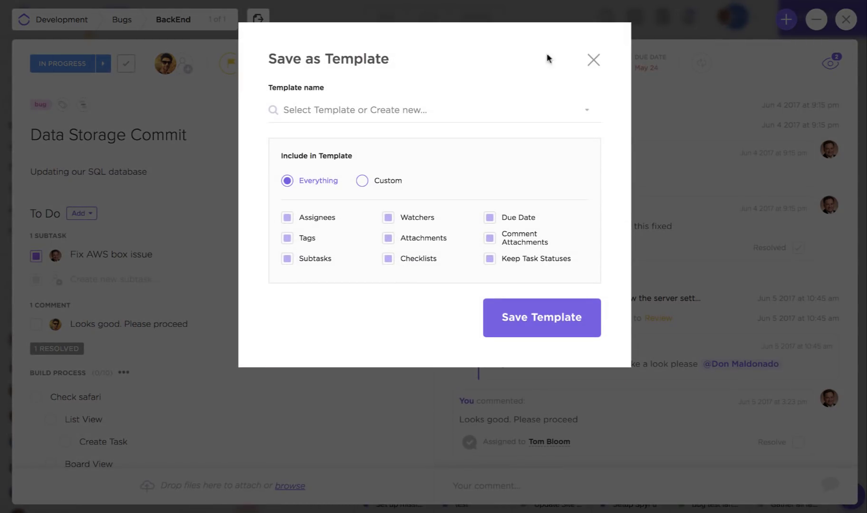
{"action": "left_click", "coordinate": [592, 63]}
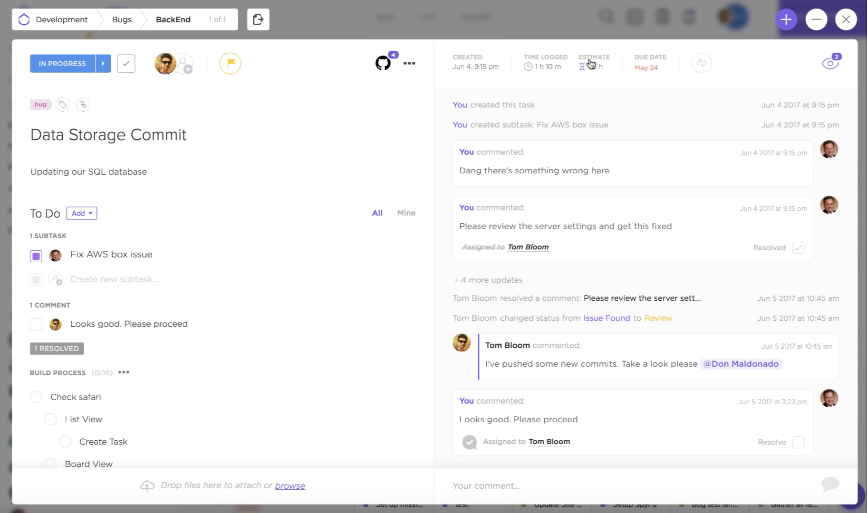
Enter and leave the task description editor without changes.
{"action": "left_click", "coordinate": [155, 178]}
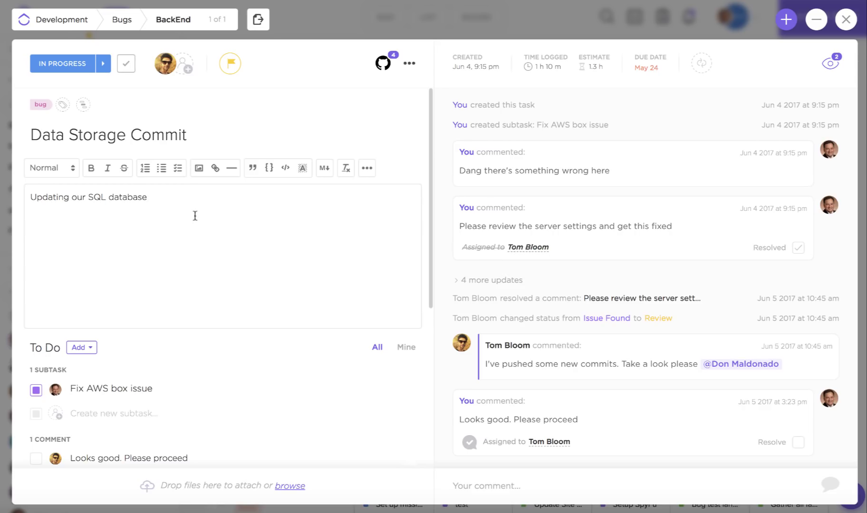
{"action": "left_click", "coordinate": [226, 401]}
{"action": "scroll", "coordinate": [227, 401], "scroll_direction": "down", "scroll_amount": 2}
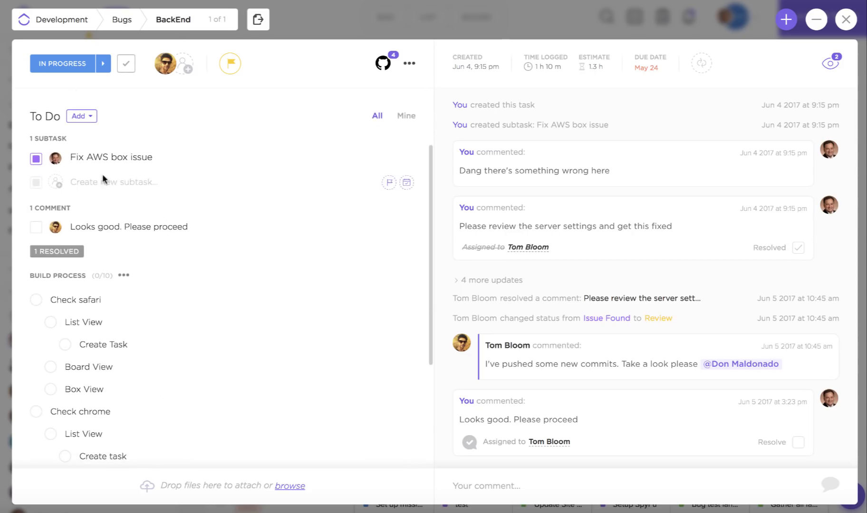
Open the 'Fix AWS box issue' subtask, then return to the parent 'Data Storage Commit'.
{"action": "left_click", "coordinate": [106, 161]}
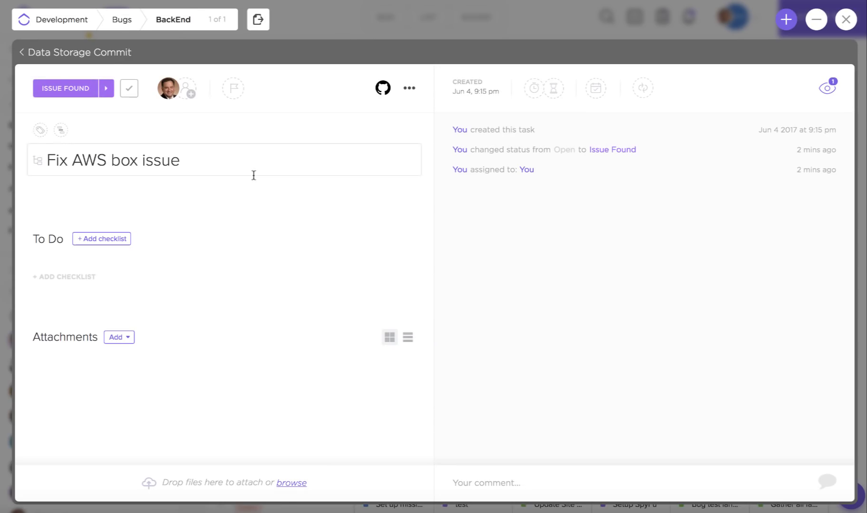
{"action": "left_click", "coordinate": [104, 56]}
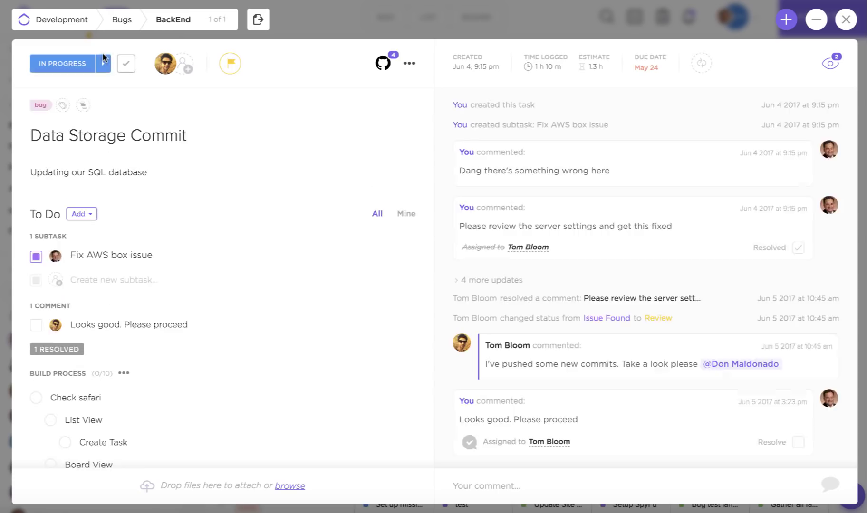
{"action": "scroll", "coordinate": [106, 103], "scroll_direction": "down", "scroll_amount": 5}
{"action": "scroll", "coordinate": [116, 170], "scroll_direction": "up", "scroll_amount": 2}
{"action": "scroll", "coordinate": [116, 170], "scroll_direction": "up", "scroll_amount": 3}
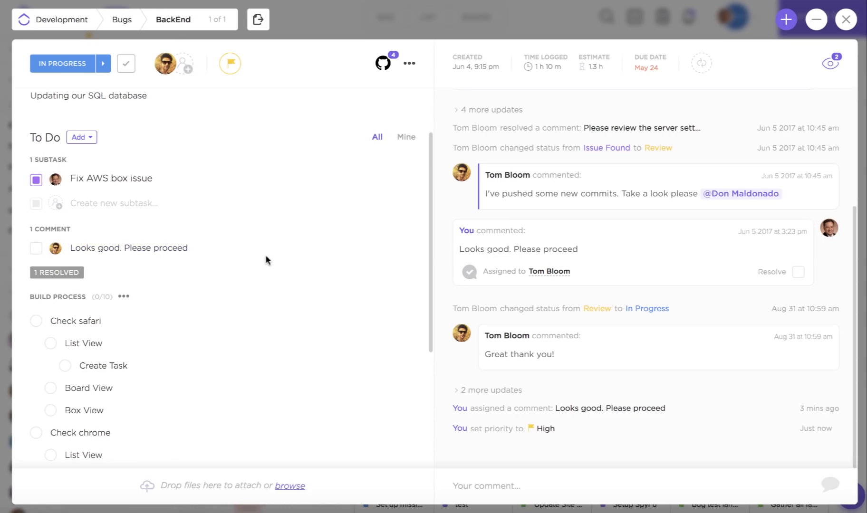
{"action": "scroll", "coordinate": [266, 256], "scroll_direction": "down", "scroll_amount": 3}
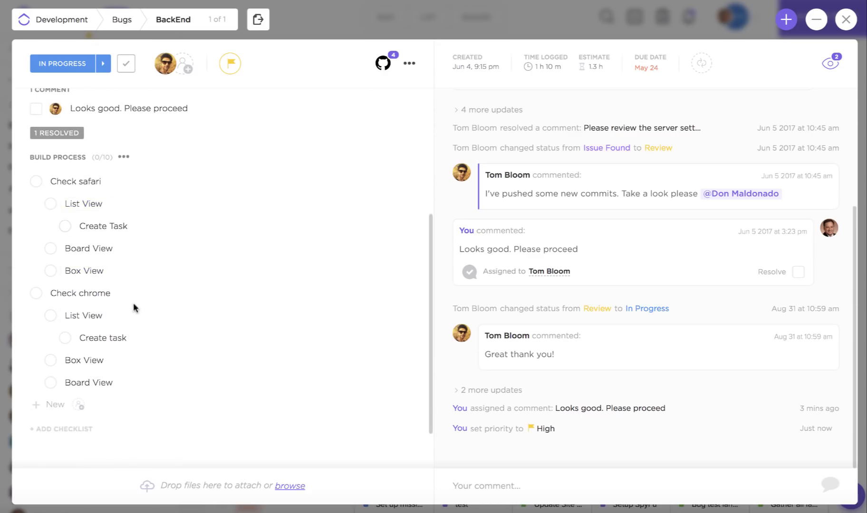
{"action": "scroll", "coordinate": [133, 304], "scroll_direction": "down", "scroll_amount": 1}
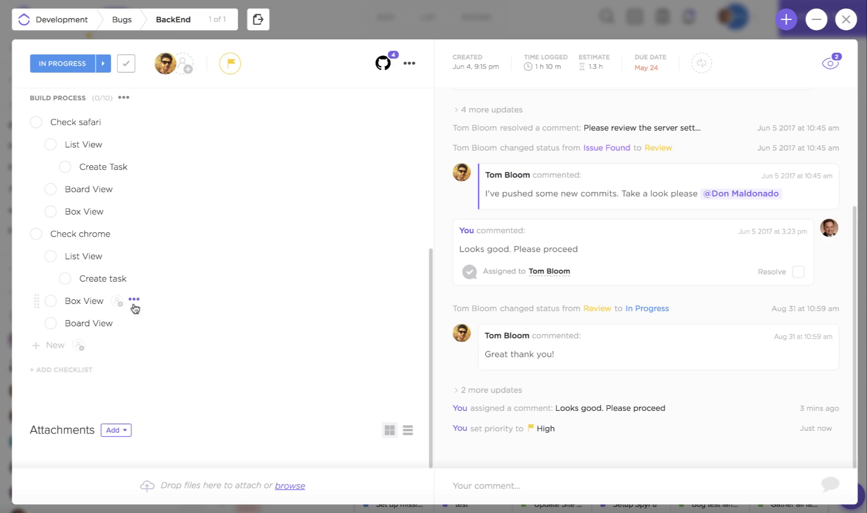
{"action": "left_click", "coordinate": [121, 435]}
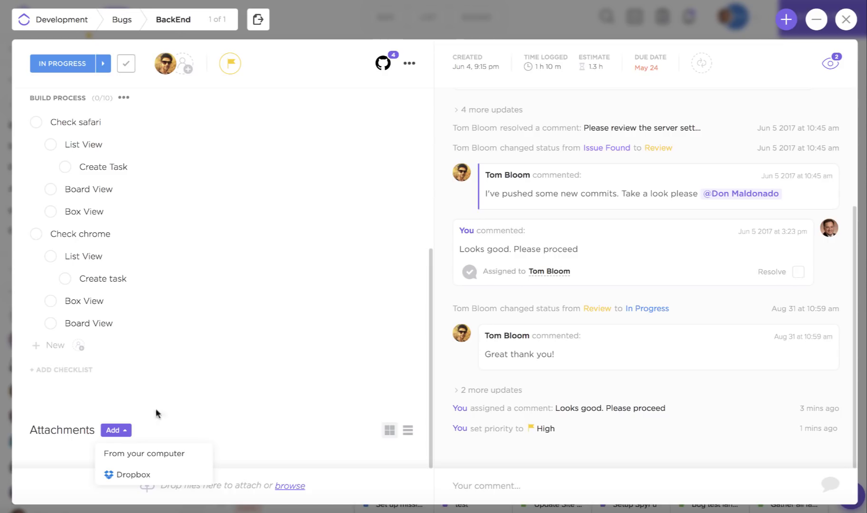
{"action": "left_click", "coordinate": [447, 302]}
{"action": "scroll", "coordinate": [447, 303], "scroll_direction": "up", "scroll_amount": 4}
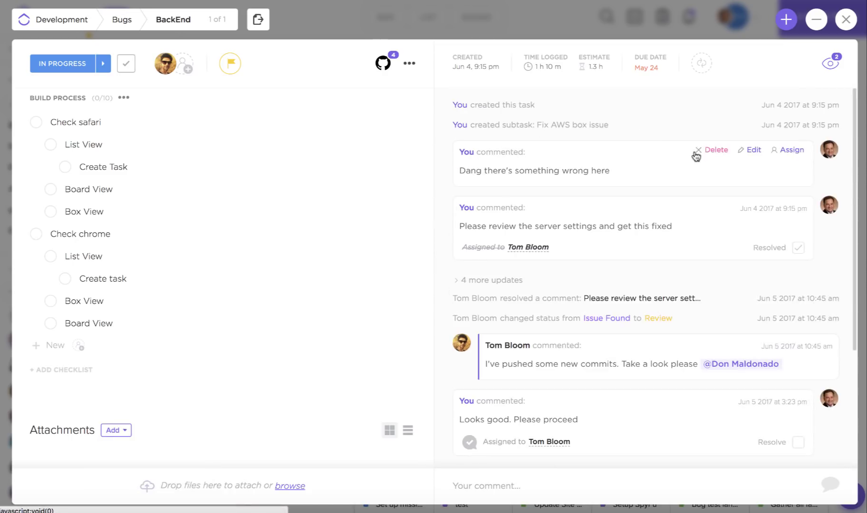
{"action": "mouse_move", "coordinate": [660, 202]}
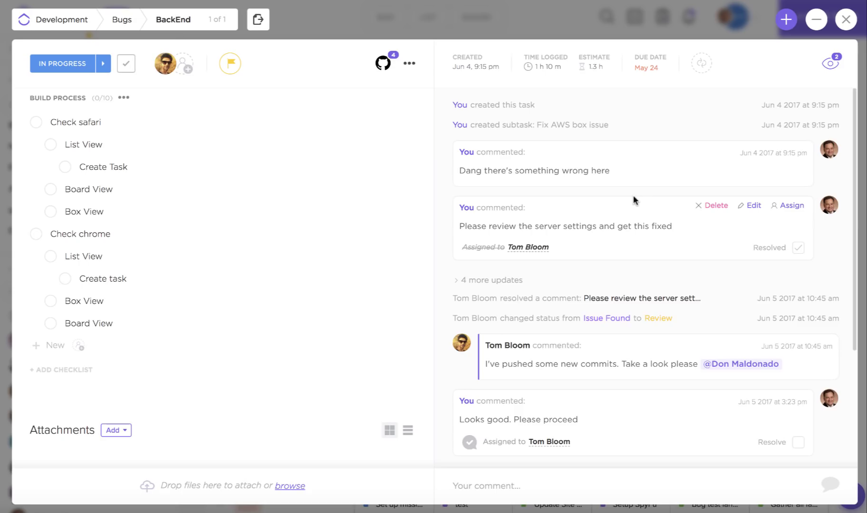
{"action": "mouse_move", "coordinate": [552, 179]}
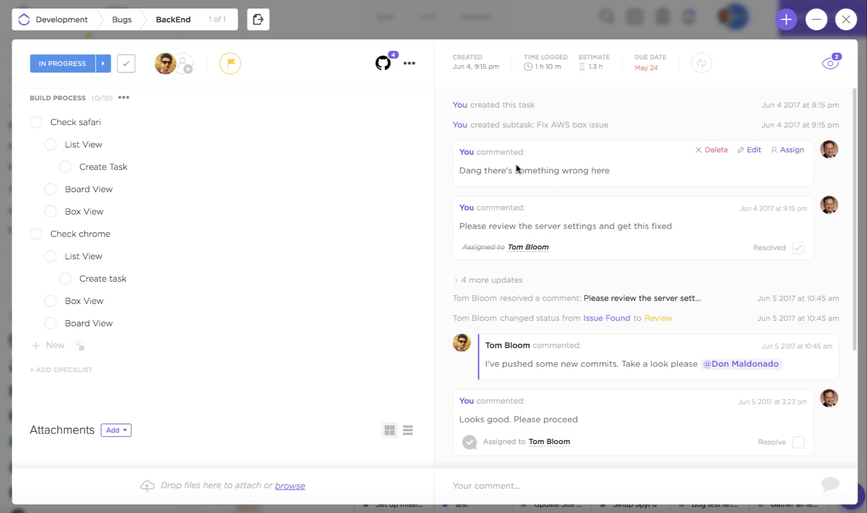
{"action": "mouse_move", "coordinate": [625, 371]}
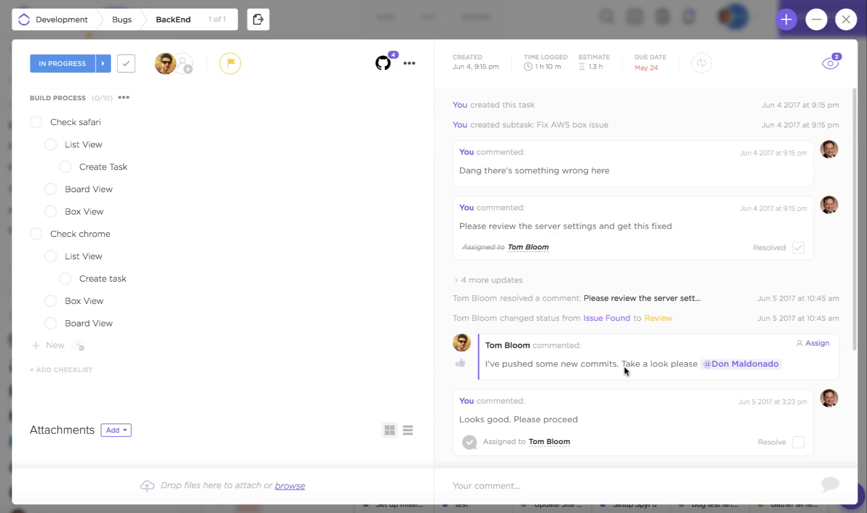
{"action": "scroll", "coordinate": [625, 371], "scroll_direction": "down", "scroll_amount": 2}
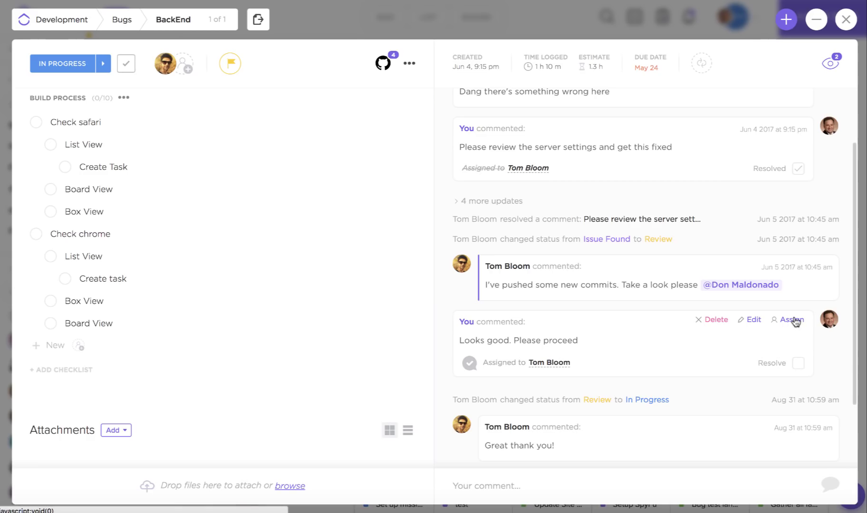
{"action": "scroll", "coordinate": [627, 365], "scroll_direction": "up", "scroll_amount": 2}
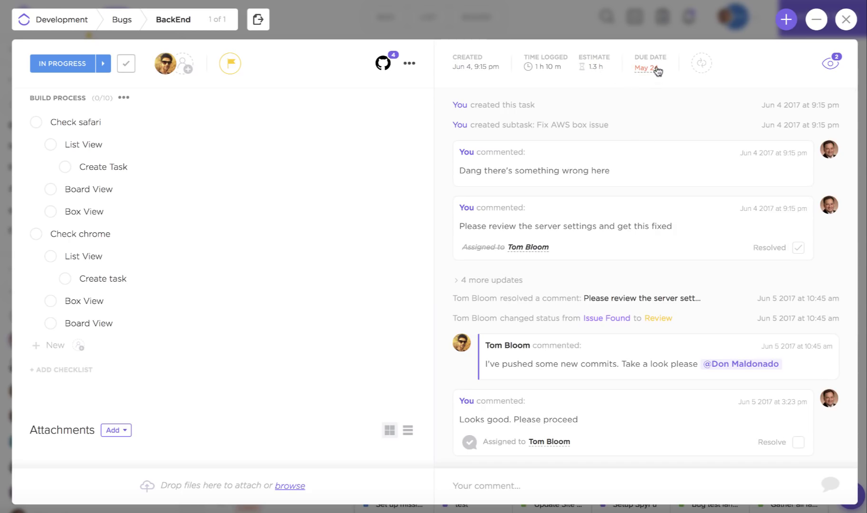
Check the Repeat and Watchers options unchanged, then minimize the task to the tray.
{"action": "left_click", "coordinate": [701, 69]}
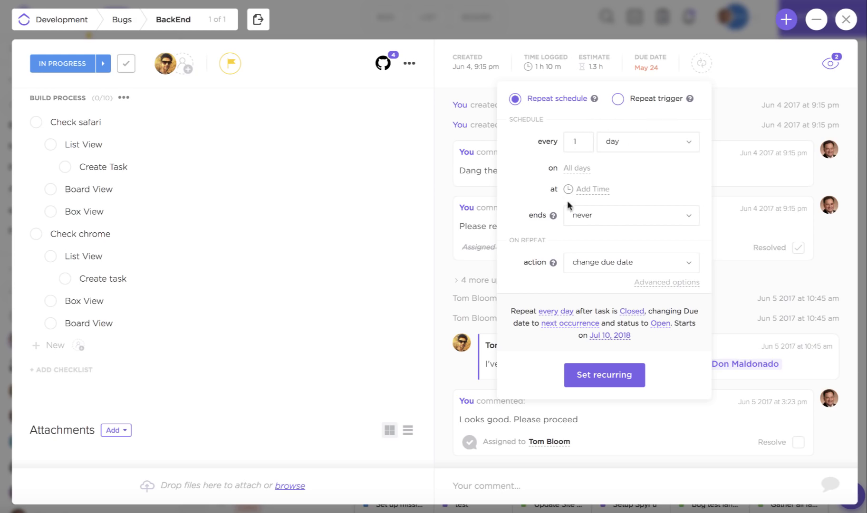
{"action": "left_click", "coordinate": [700, 68]}
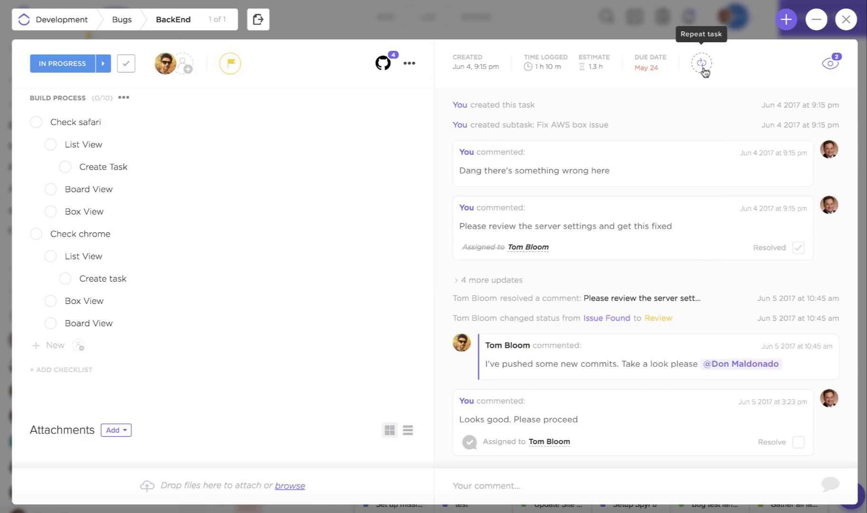
{"action": "left_click", "coordinate": [834, 67]}
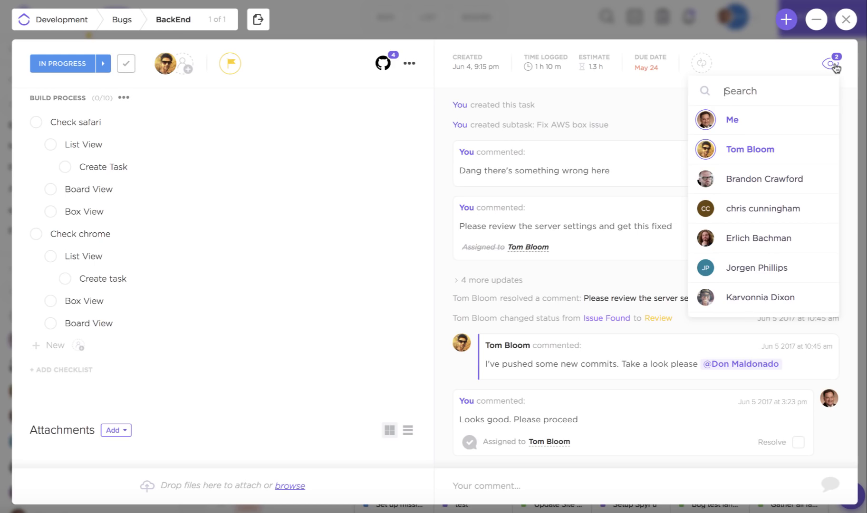
{"action": "left_click", "coordinate": [834, 67]}
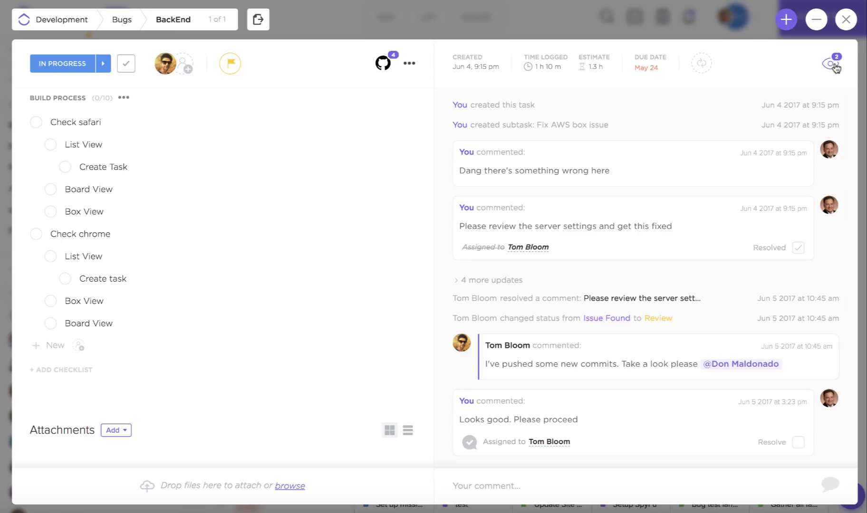
{"action": "left_click", "coordinate": [818, 21]}
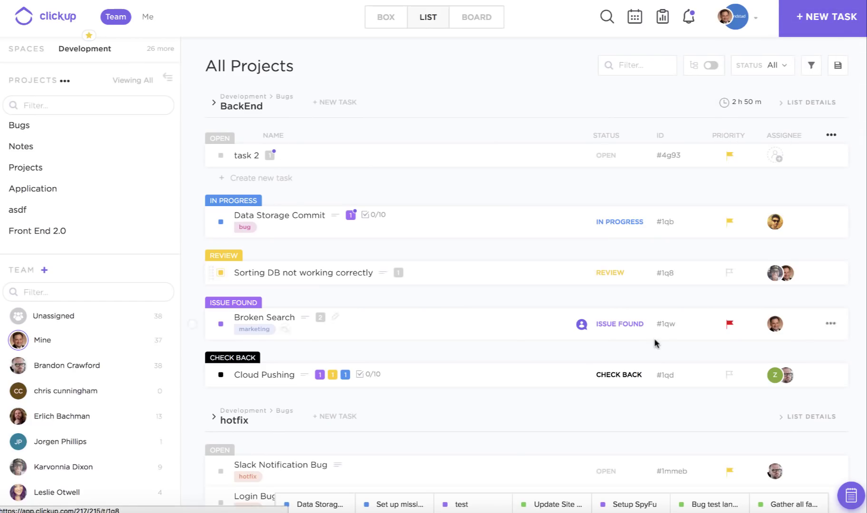